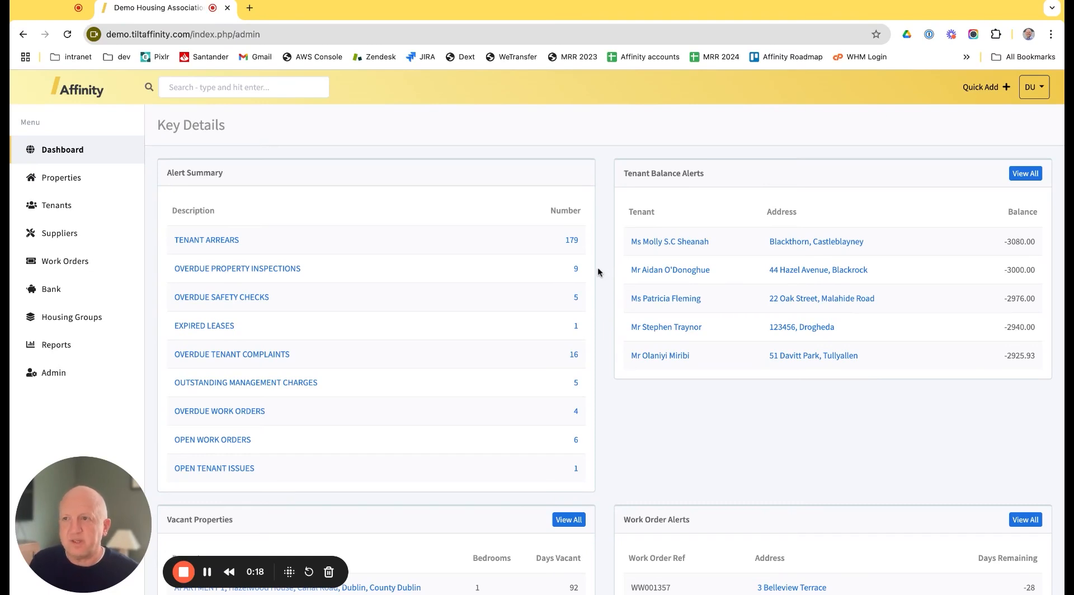
Step: Start a new property work order and select the property at the required address
{"action": "left_click", "coordinate": [65, 257]}
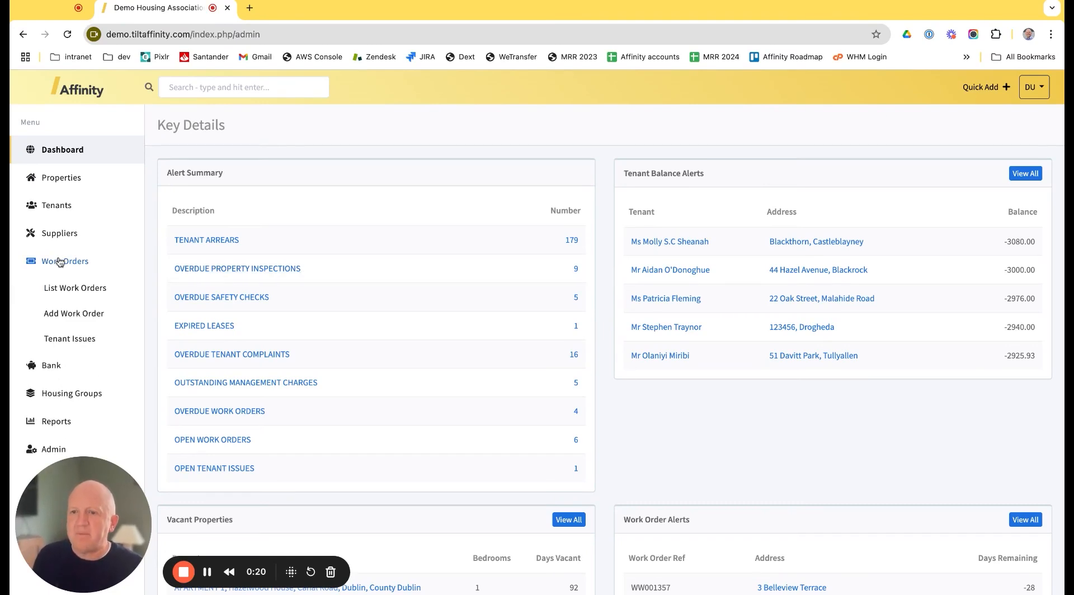
{"action": "left_click", "coordinate": [90, 313]}
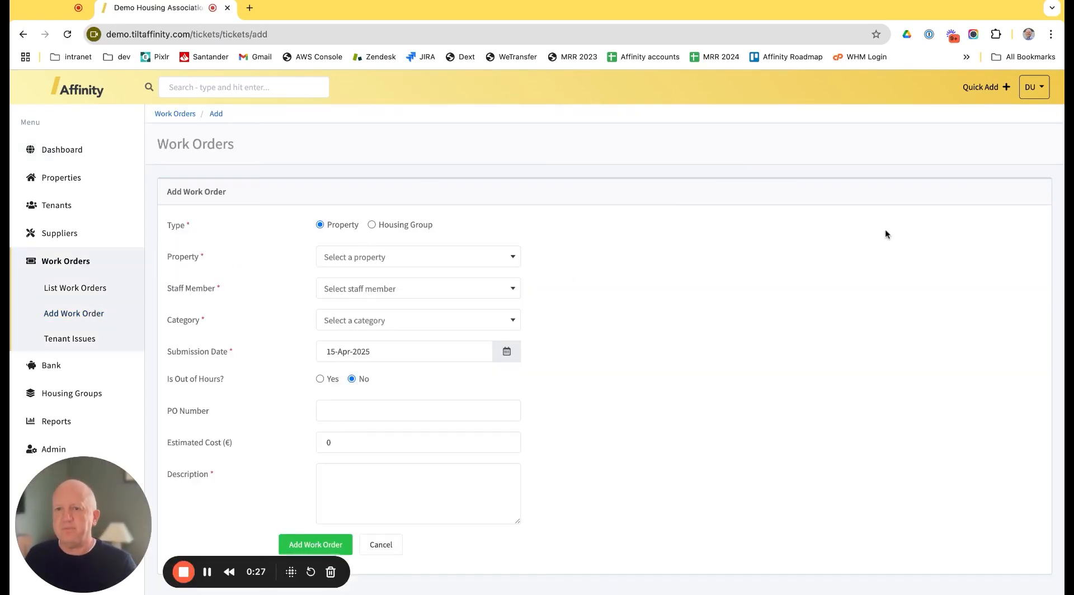
{"action": "left_click", "coordinate": [447, 254]}
{"action": "type", "text": "3 Belle"}
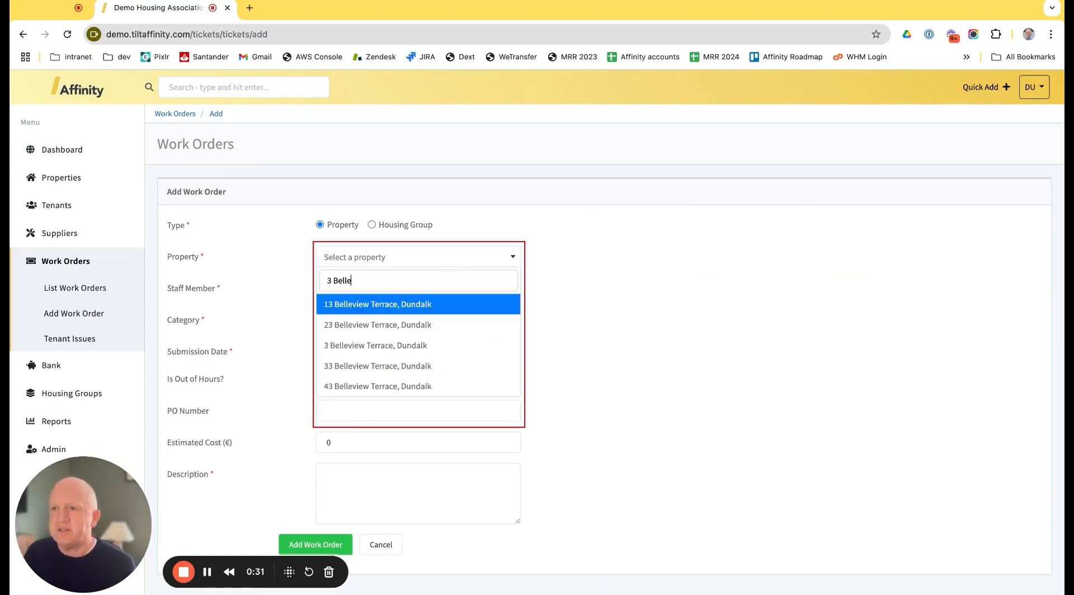
{"action": "left_click", "coordinate": [400, 347]}
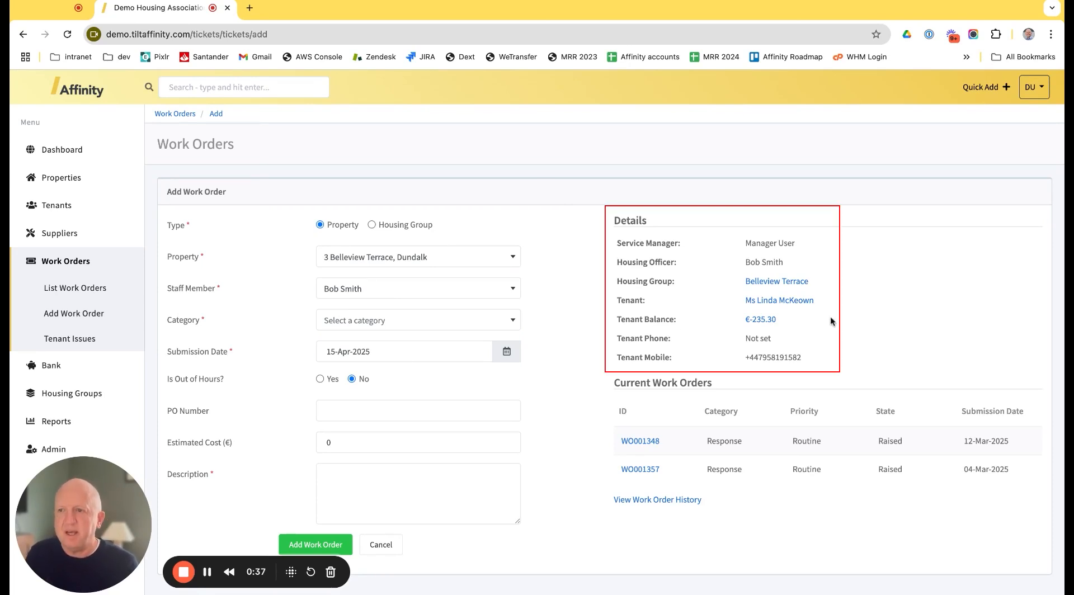
Step: Set the new work order's category to Response and its priority to Routine
{"action": "scroll", "coordinate": [788, 371], "scroll_direction": "down", "scroll_amount": 1}
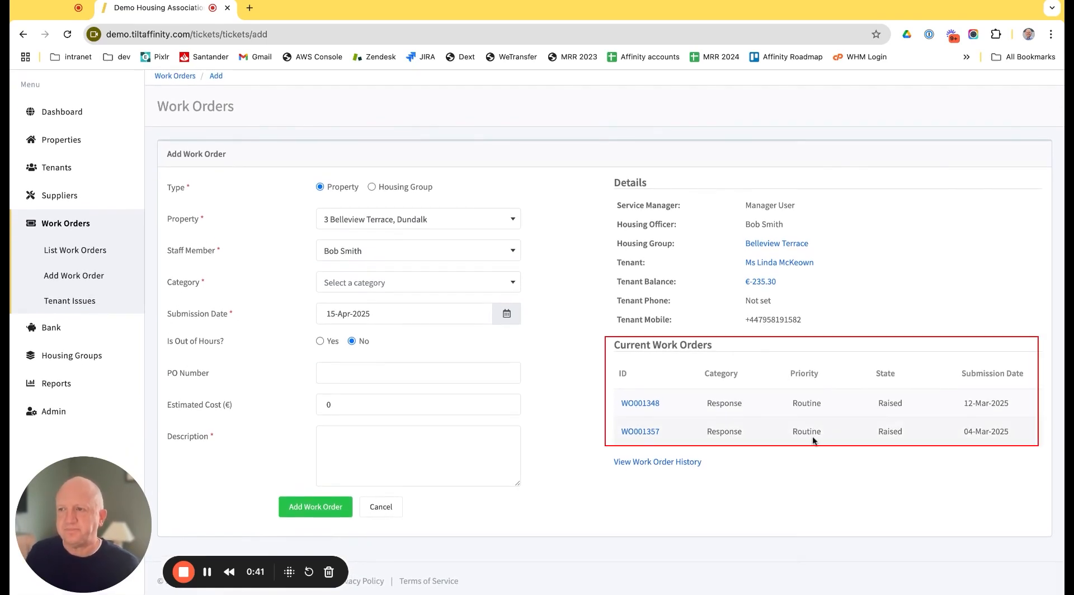
{"action": "left_click", "coordinate": [364, 283]}
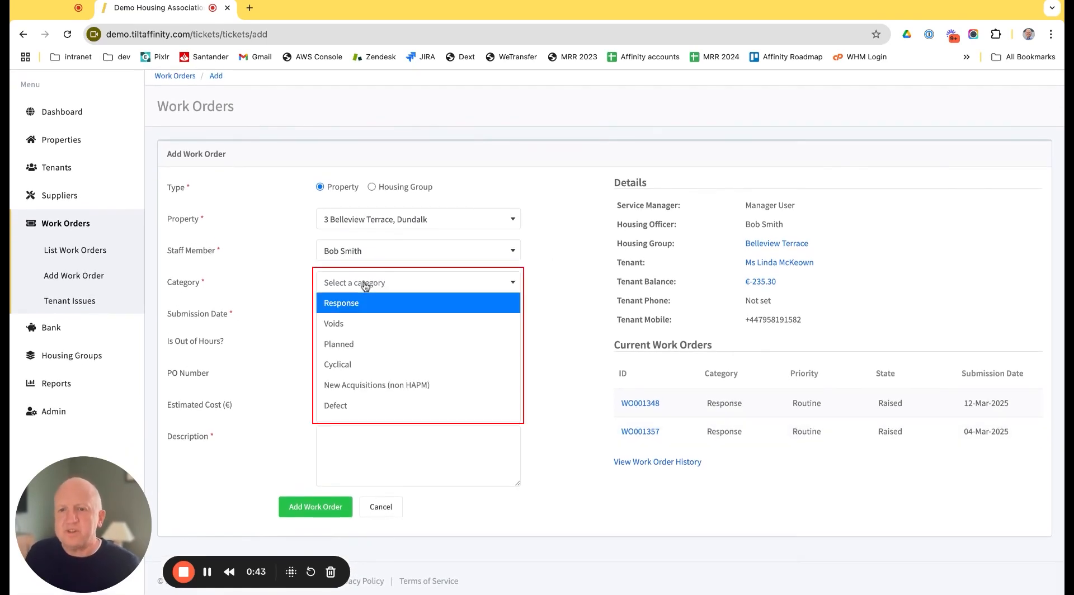
{"action": "left_click", "coordinate": [358, 312]}
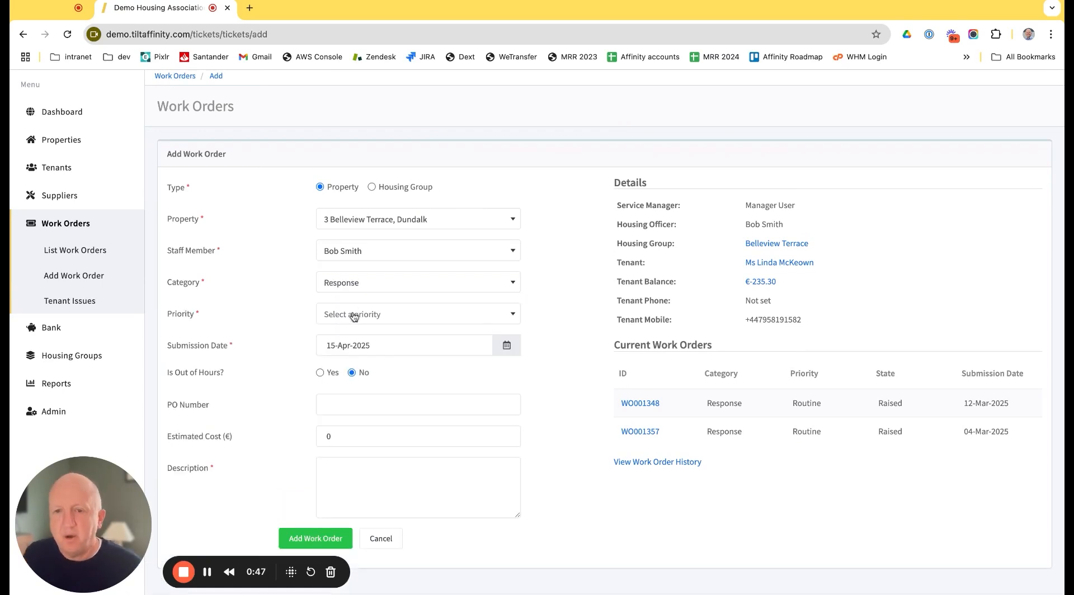
{"action": "left_click", "coordinate": [353, 316]}
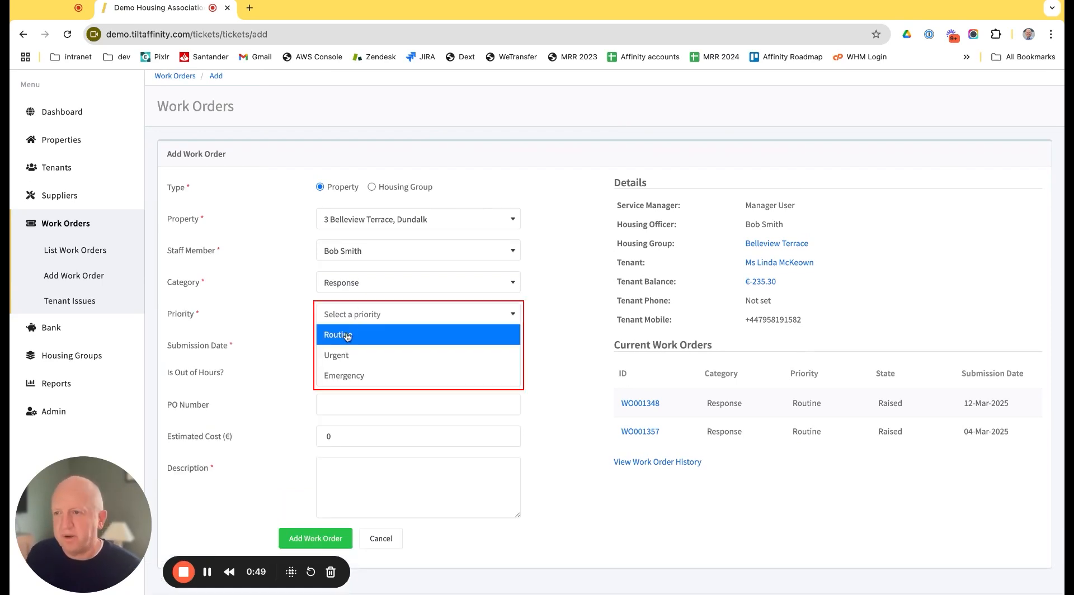
{"action": "left_click", "coordinate": [347, 335]}
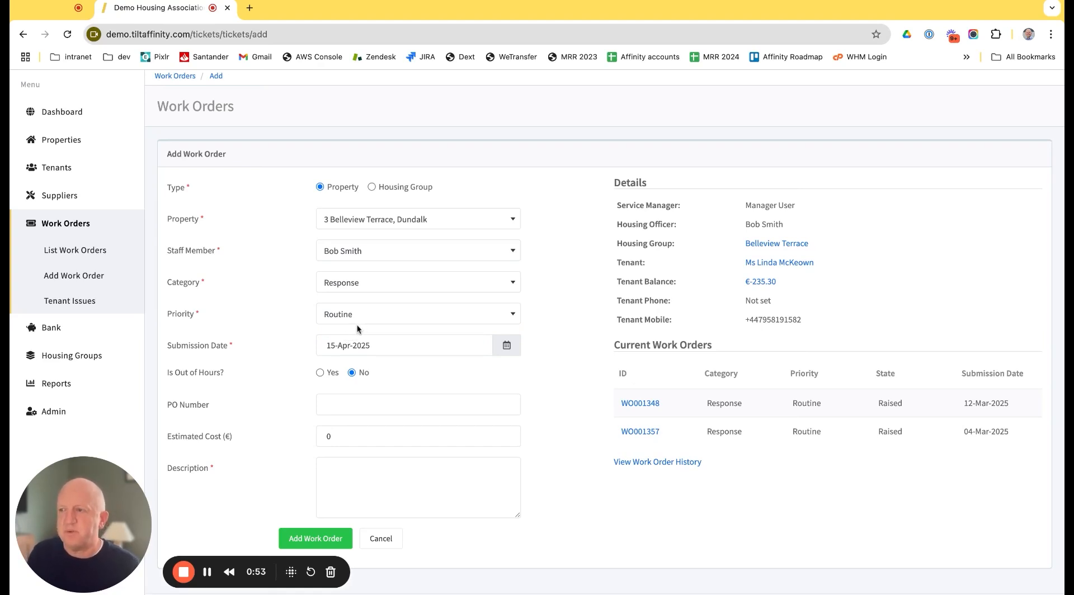
Step: Describe the problem as "Leaking tap" and submit the new work order
{"action": "scroll", "coordinate": [356, 324], "scroll_direction": "down", "scroll_amount": 1}
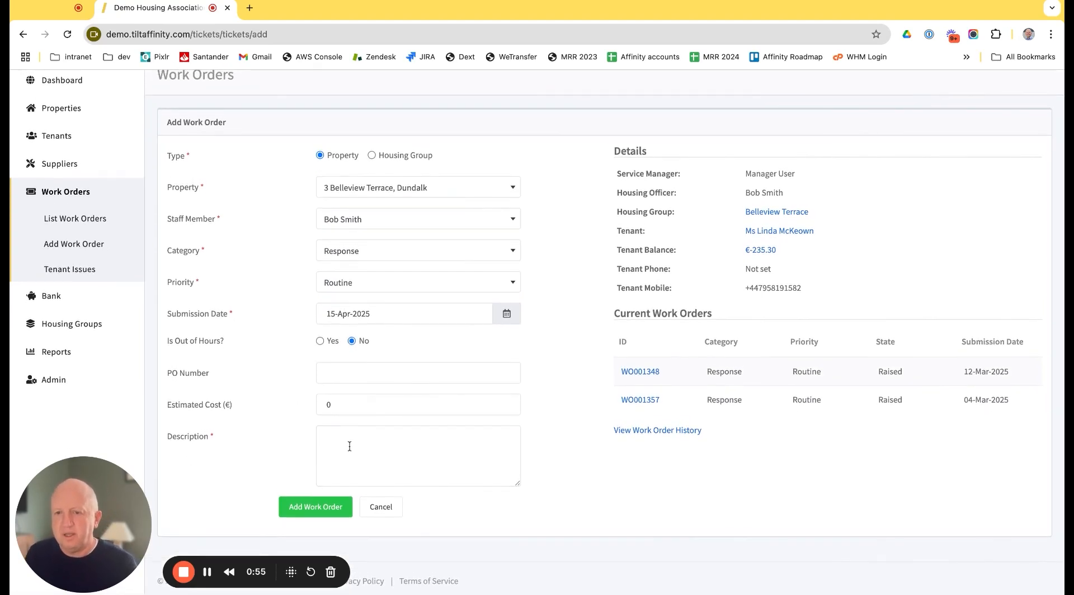
{"action": "left_click", "coordinate": [346, 446]}
{"action": "type", "text": "Leaking "}
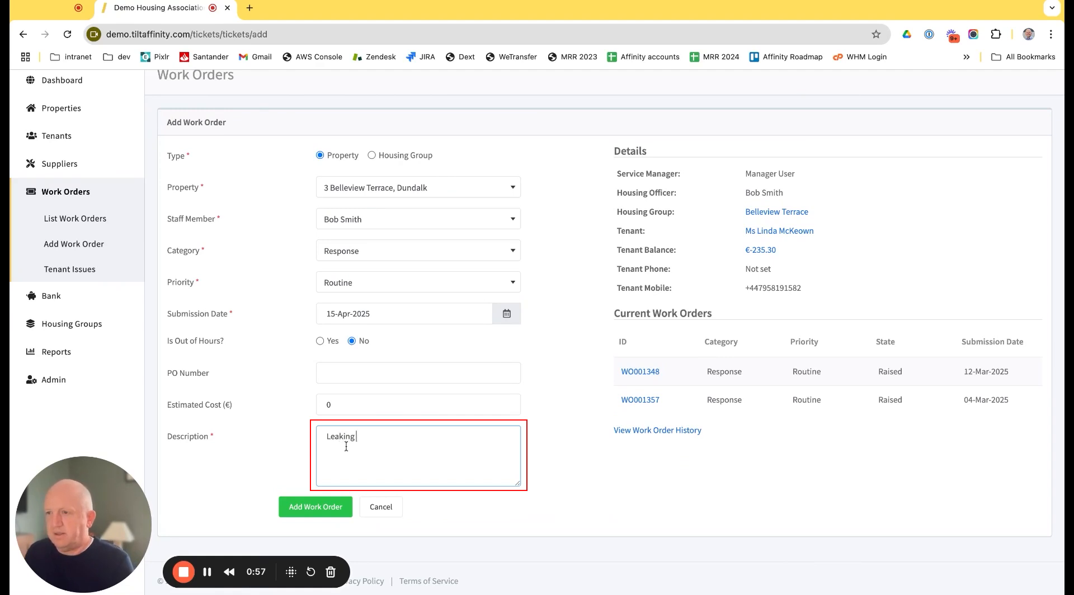
{"action": "type", "text": "tap"}
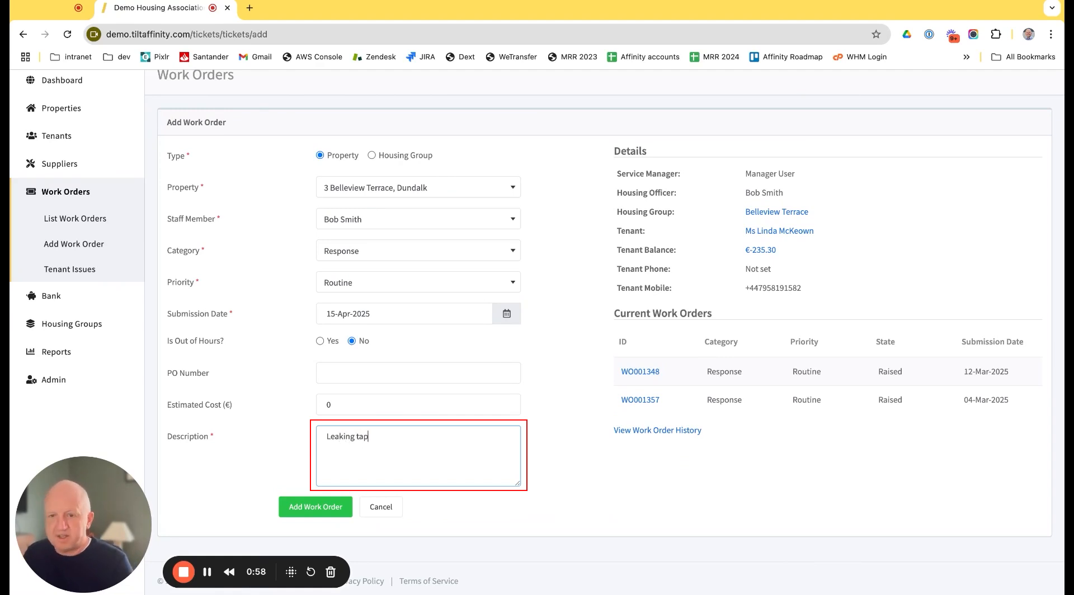
{"action": "left_click", "coordinate": [332, 508]}
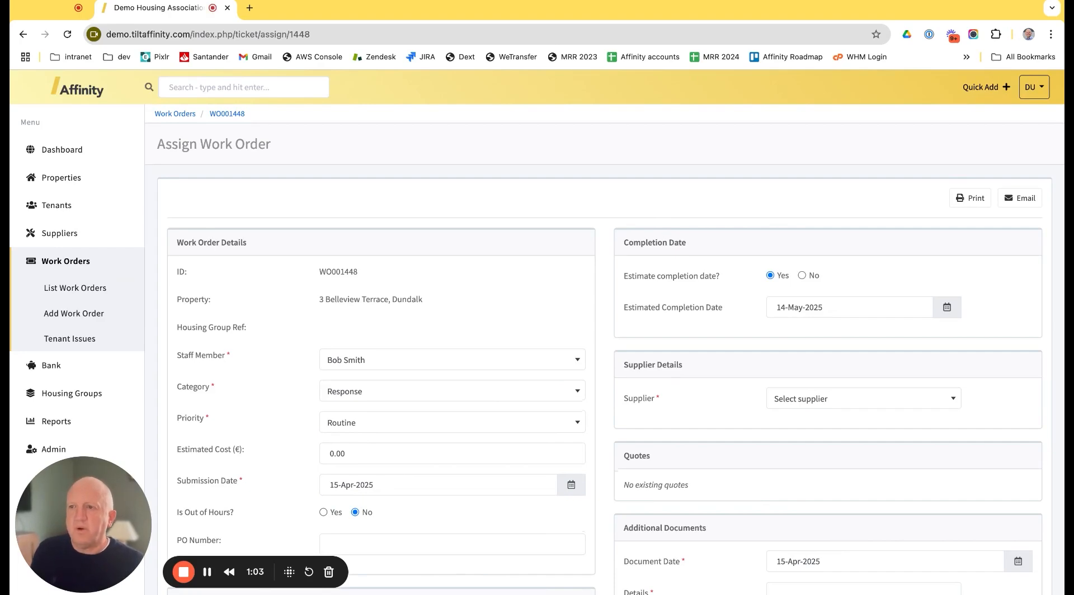
Step: Add a photo of the tap to the Photos section of the work order
{"action": "scroll", "coordinate": [615, 348], "scroll_direction": "down", "scroll_amount": 5}
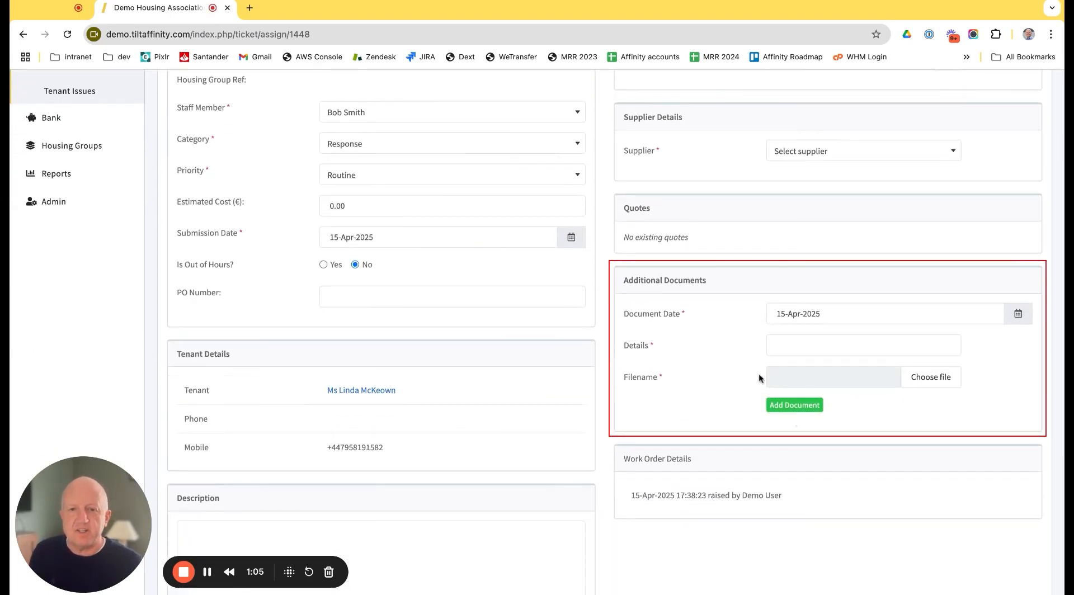
{"action": "scroll", "coordinate": [358, 414], "scroll_direction": "down", "scroll_amount": 2}
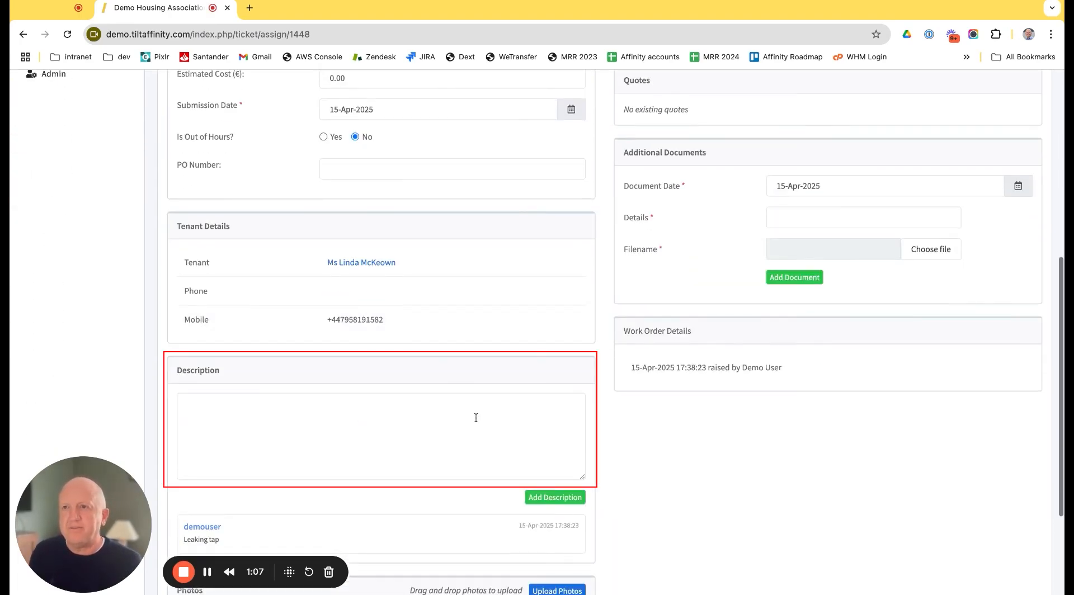
{"action": "scroll", "coordinate": [414, 485], "scroll_direction": "down", "scroll_amount": 3}
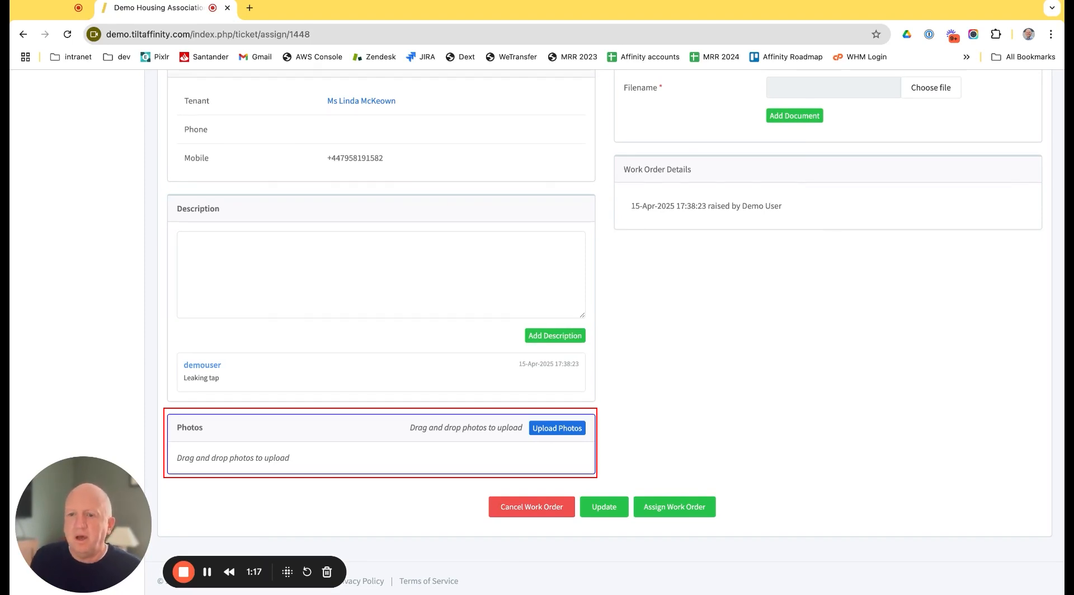
{"action": "left_click_drag", "start_coordinate": [414, 457], "coordinate": [392, 453]}
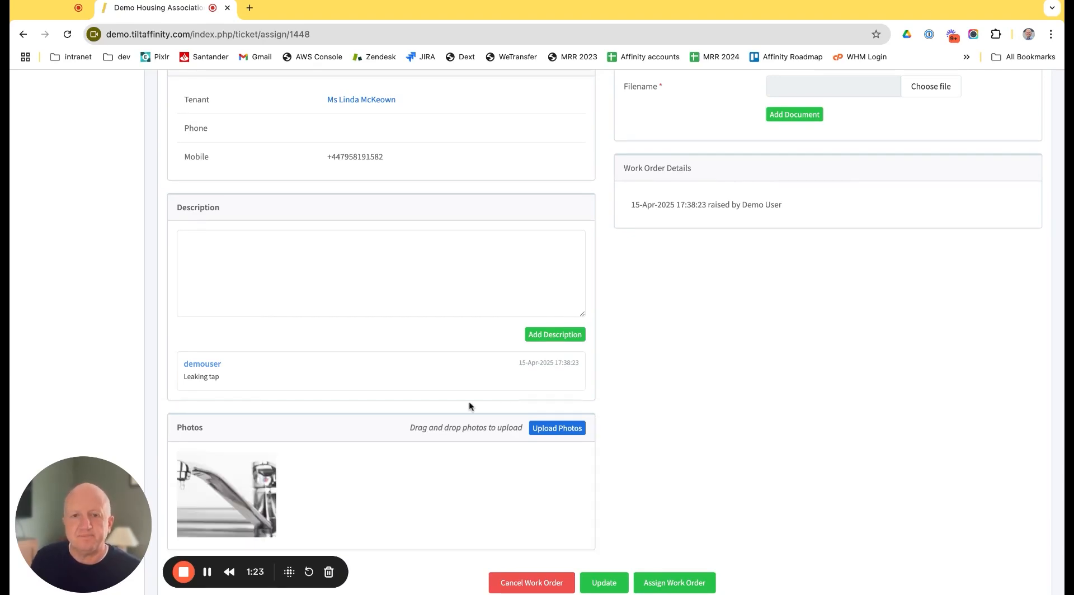
Step: Choose A M Rentals as the supplier and assign the work order to them
{"action": "scroll", "coordinate": [526, 305], "scroll_direction": "up", "scroll_amount": 8}
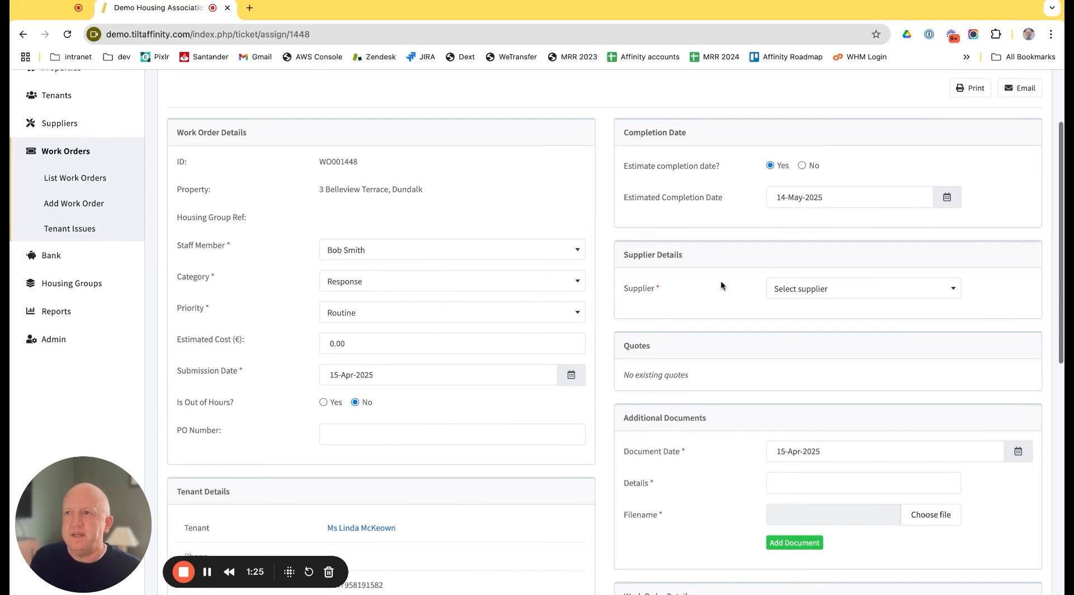
{"action": "left_click", "coordinate": [813, 290]}
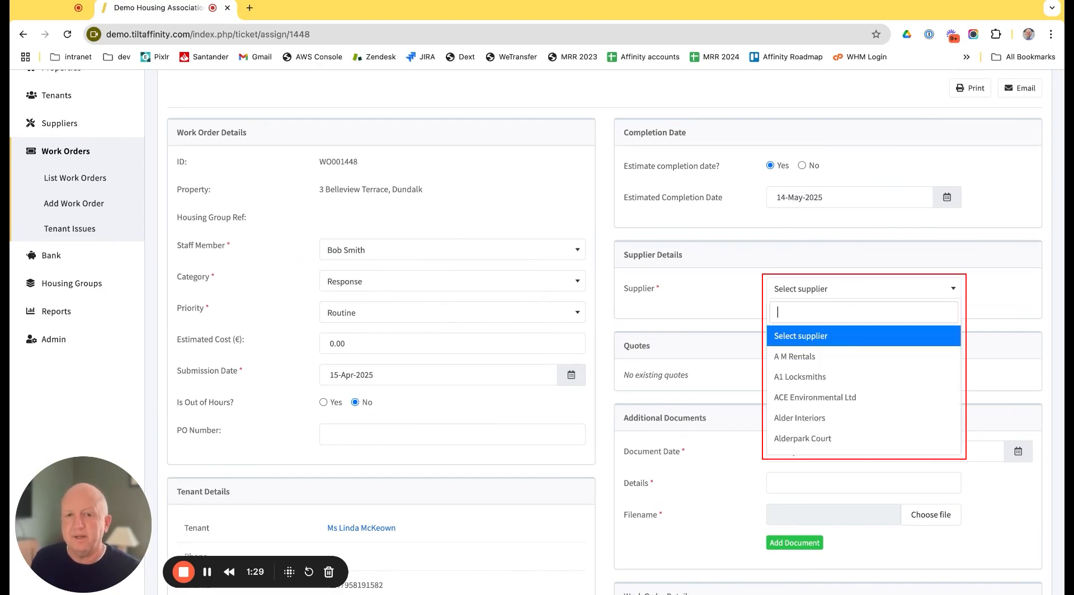
{"action": "left_click", "coordinate": [844, 364]}
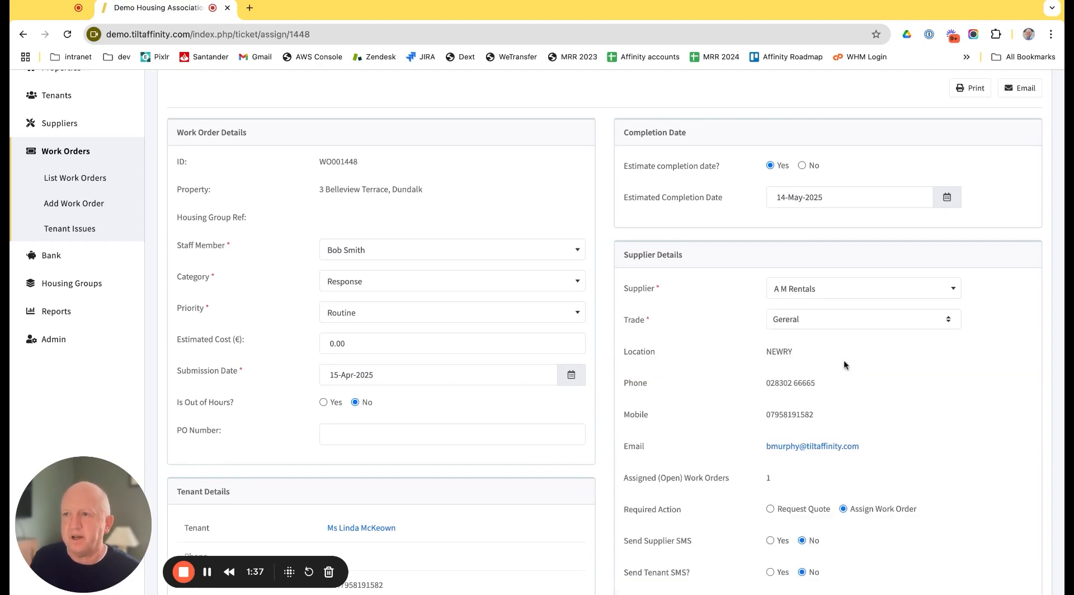
{"action": "scroll", "coordinate": [824, 355], "scroll_direction": "down", "scroll_amount": 5}
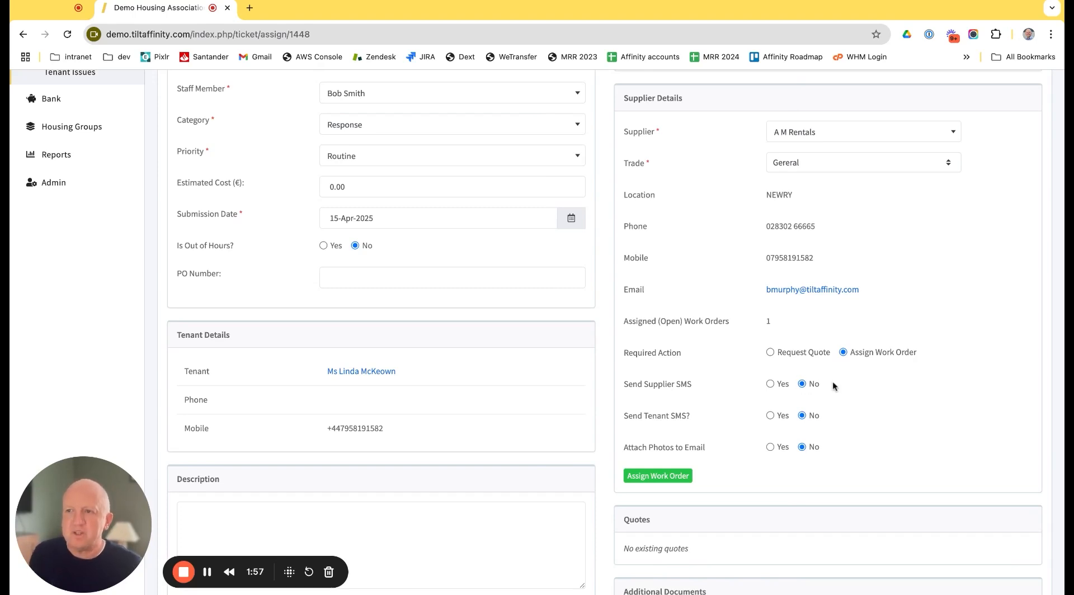
{"action": "left_click", "coordinate": [661, 480]}
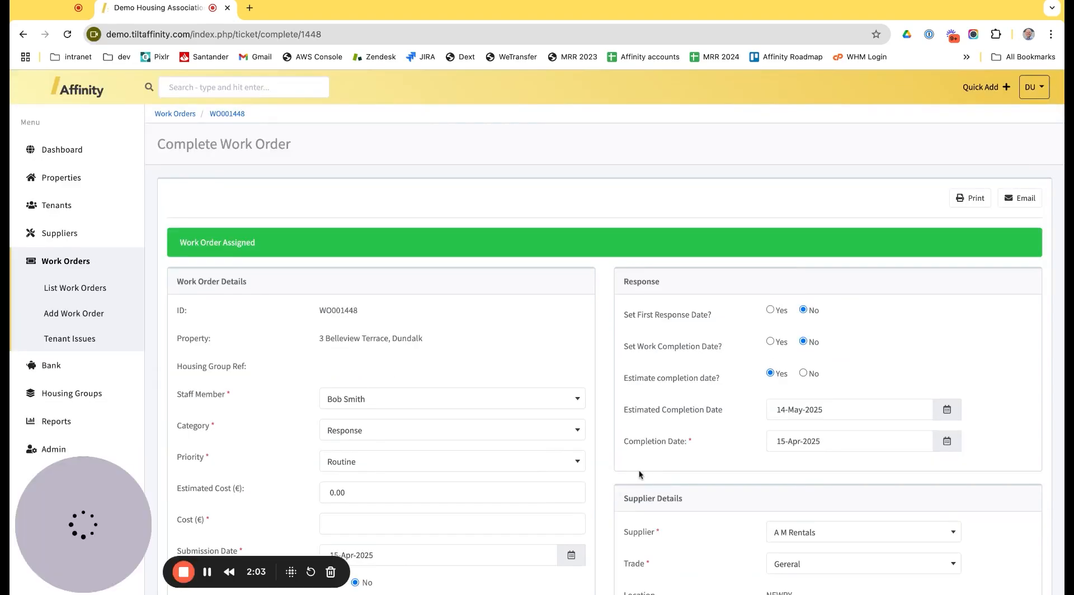
Step: Enter a cost of €60 and complete the work order
{"action": "scroll", "coordinate": [360, 384], "scroll_direction": "down", "scroll_amount": 5}
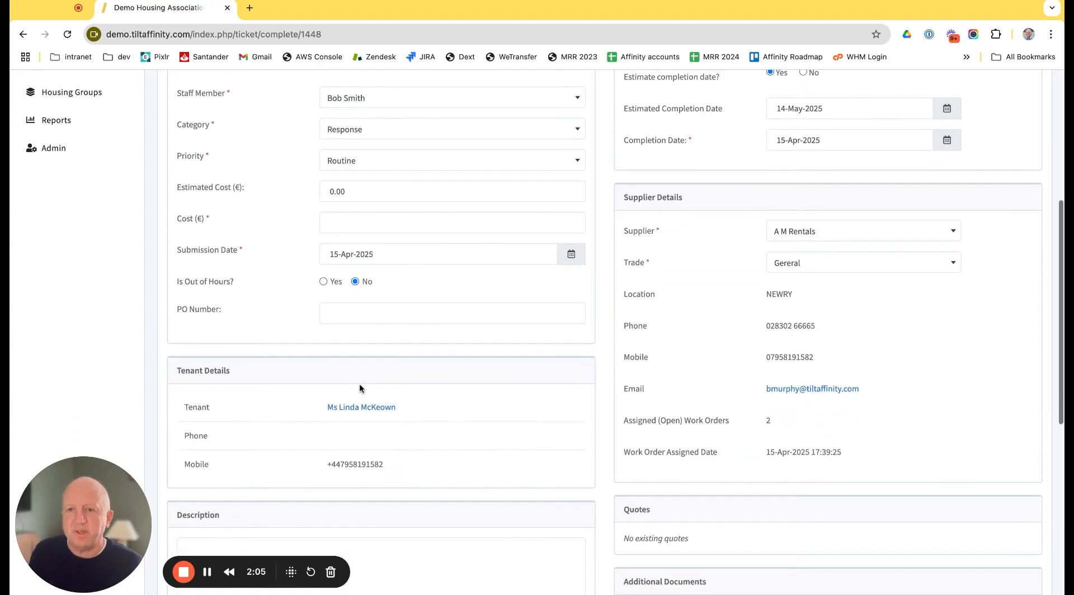
{"action": "left_click", "coordinate": [360, 223]}
{"action": "type", "text": "60"}
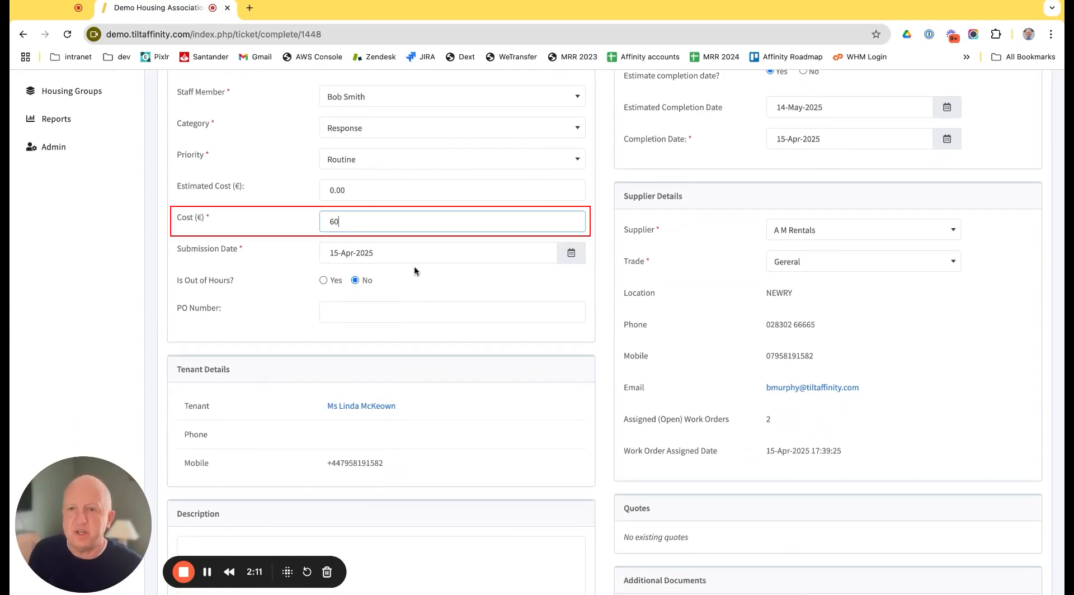
{"action": "scroll", "coordinate": [426, 283], "scroll_direction": "down", "scroll_amount": 7}
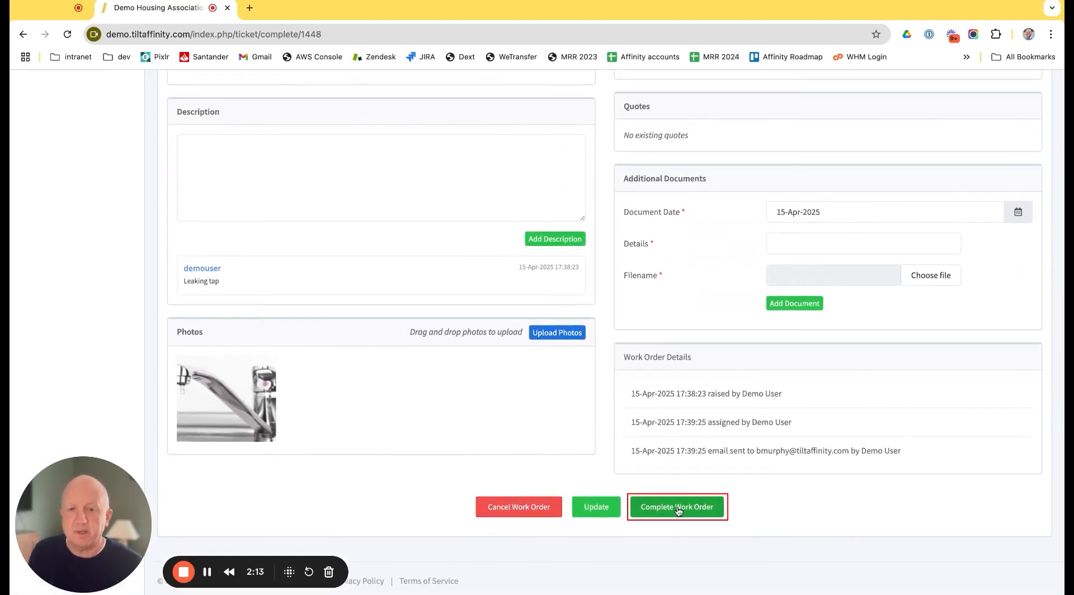
{"action": "left_click", "coordinate": [677, 506]}
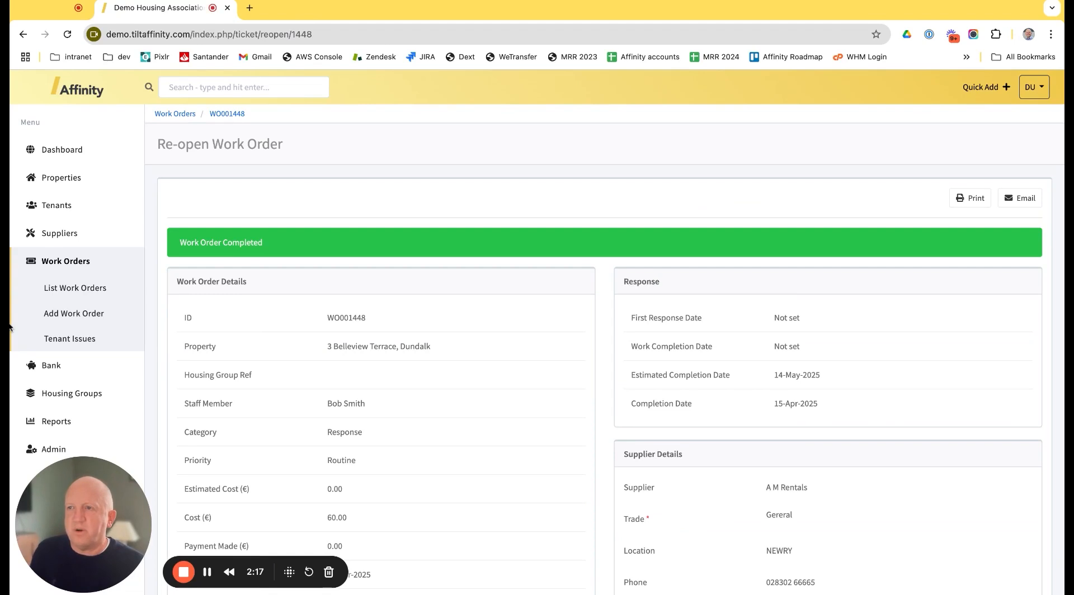
Step: Look over the completed work order and view the list of work orders
{"action": "scroll", "coordinate": [342, 344], "scroll_direction": "down", "scroll_amount": 2}
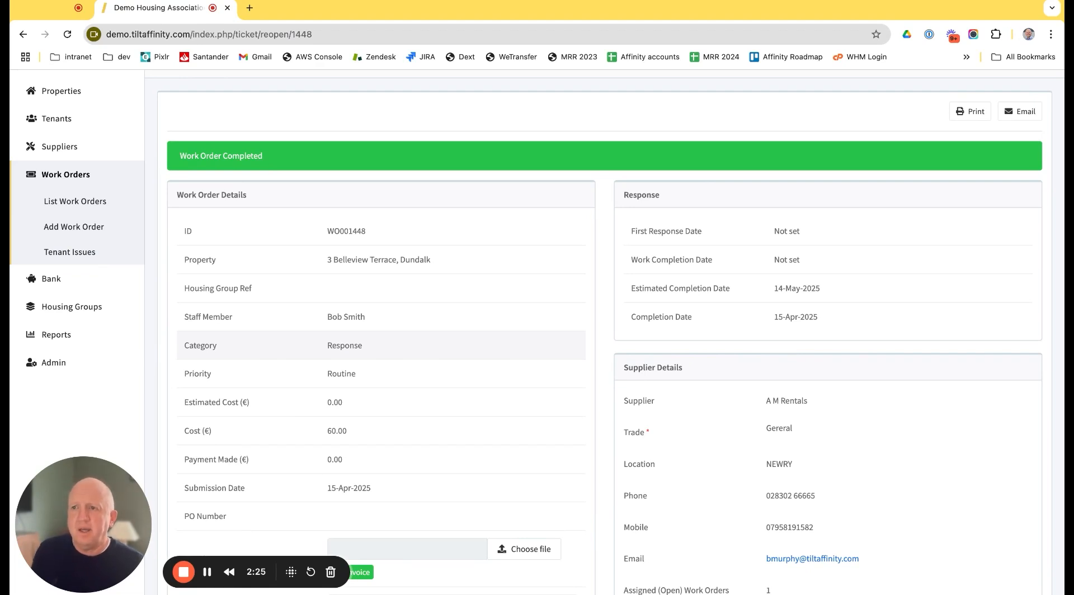
{"action": "left_click", "coordinate": [81, 206]}
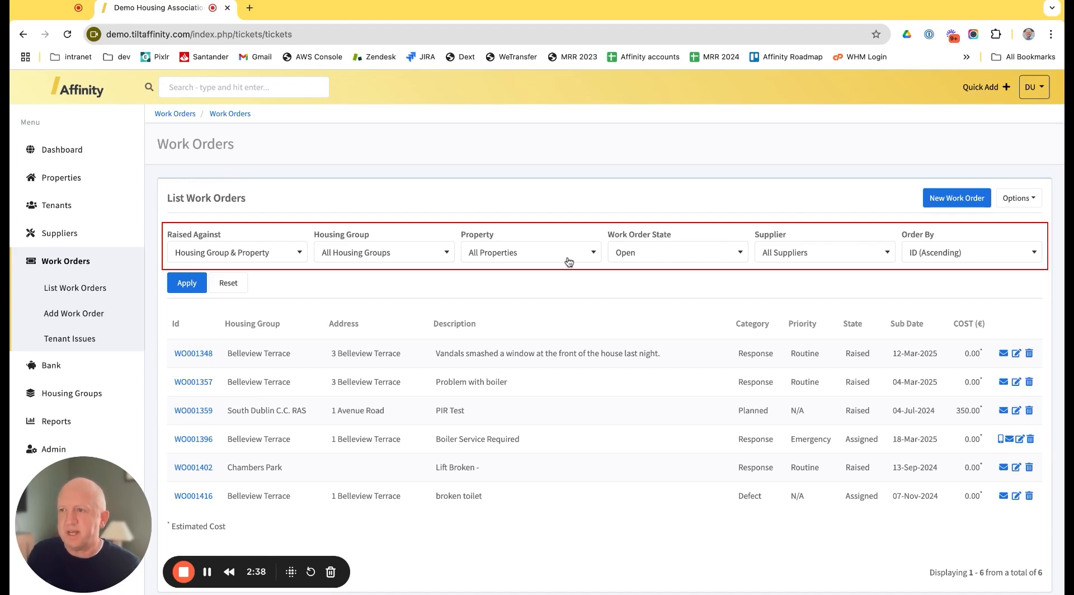
{"action": "scroll", "coordinate": [568, 260], "scroll_direction": "down", "scroll_amount": 1}
Step: Run the View Work Order Surveys report from the work order reports
{"action": "left_click", "coordinate": [66, 365]}
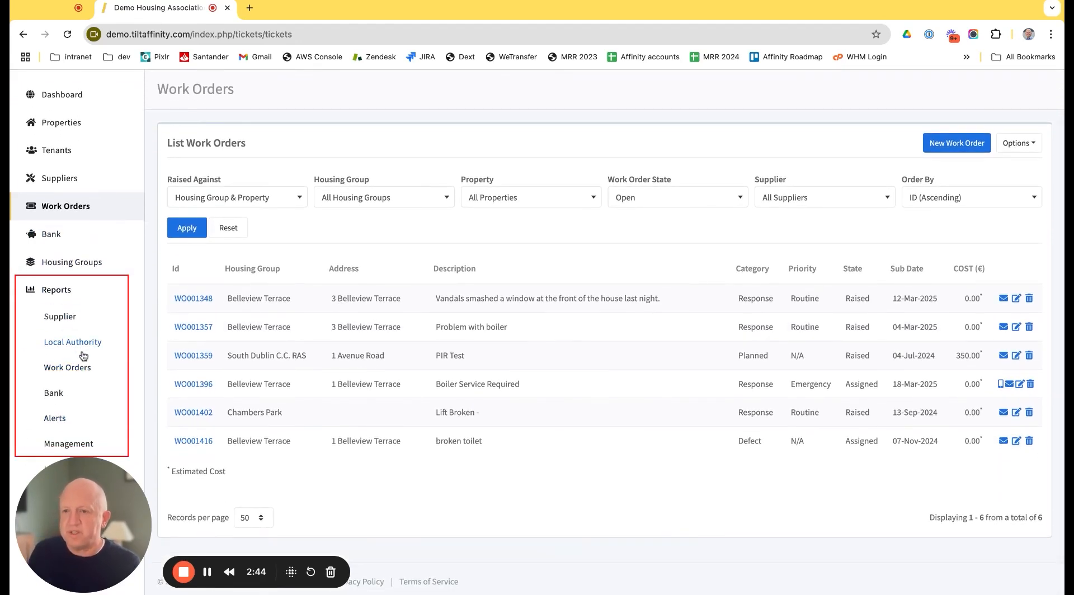
{"action": "left_click", "coordinate": [79, 367]}
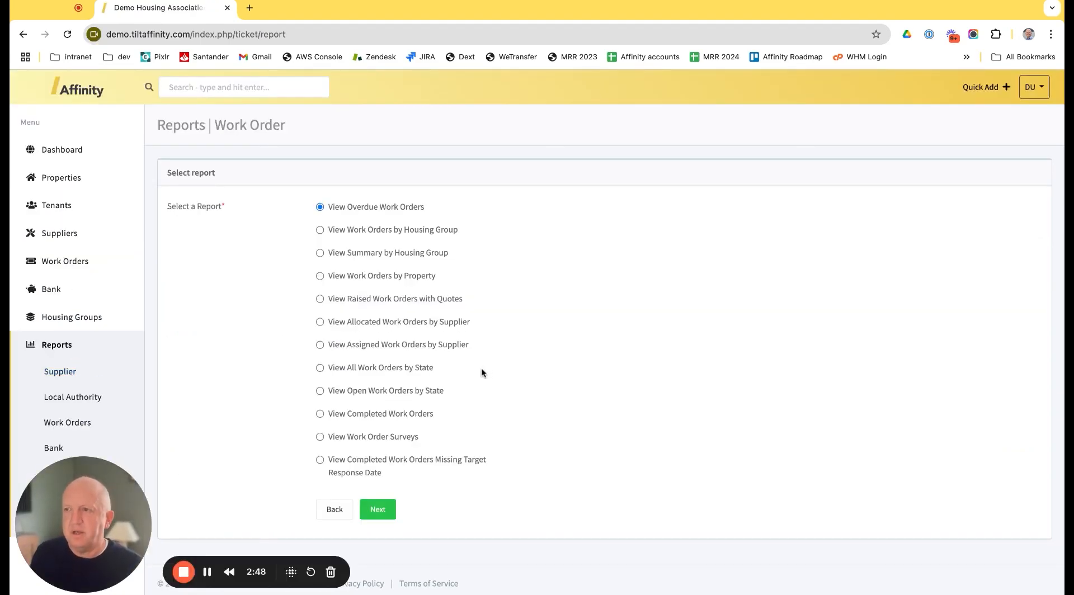
{"action": "scroll", "coordinate": [481, 368], "scroll_direction": "down", "scroll_amount": 1}
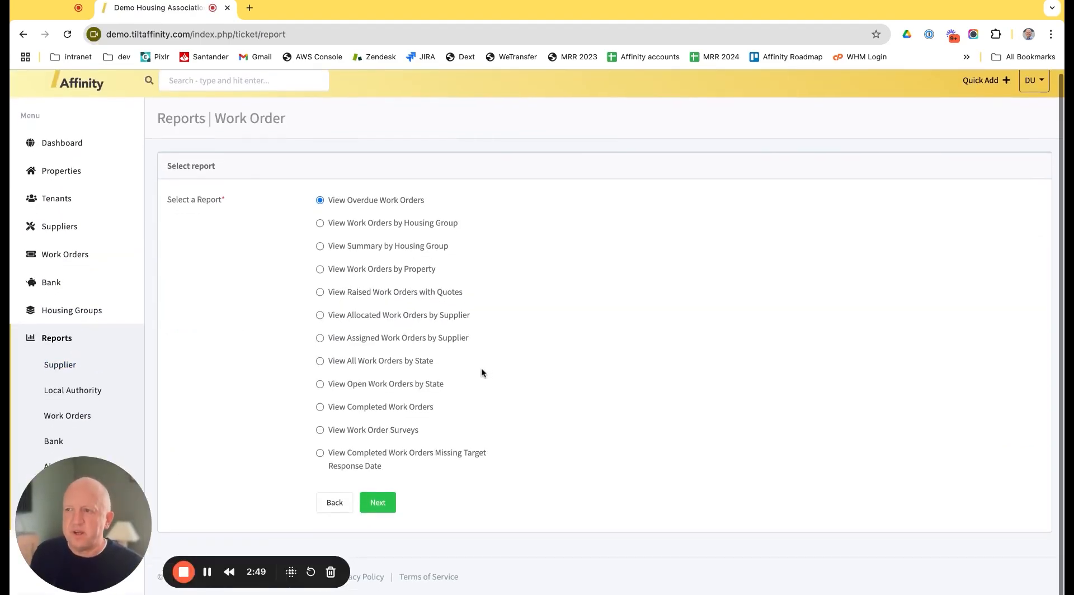
{"action": "left_click", "coordinate": [320, 436]}
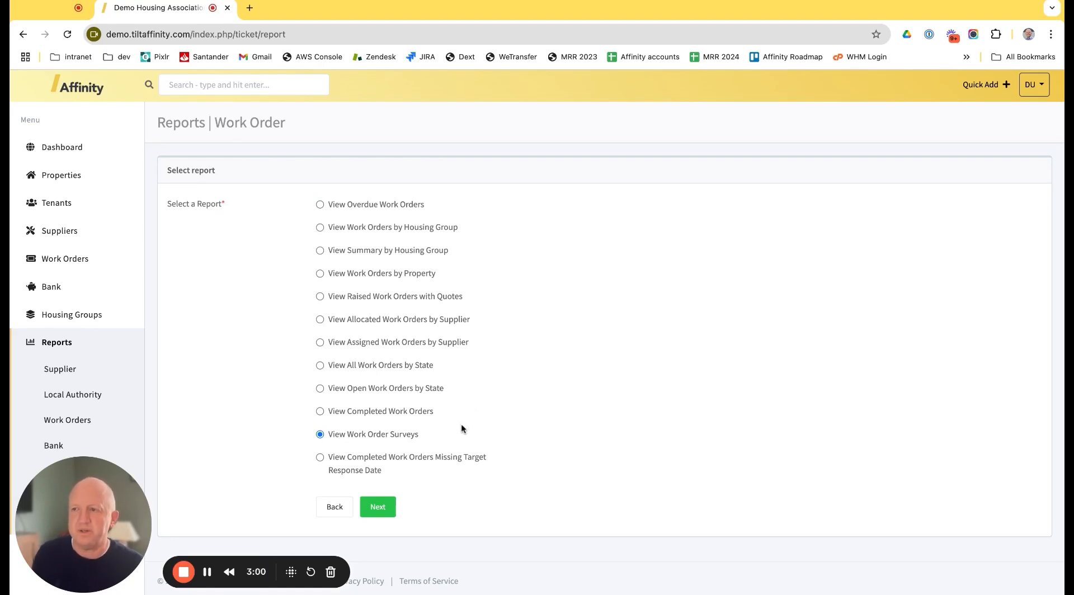
{"action": "left_click", "coordinate": [377, 507]}
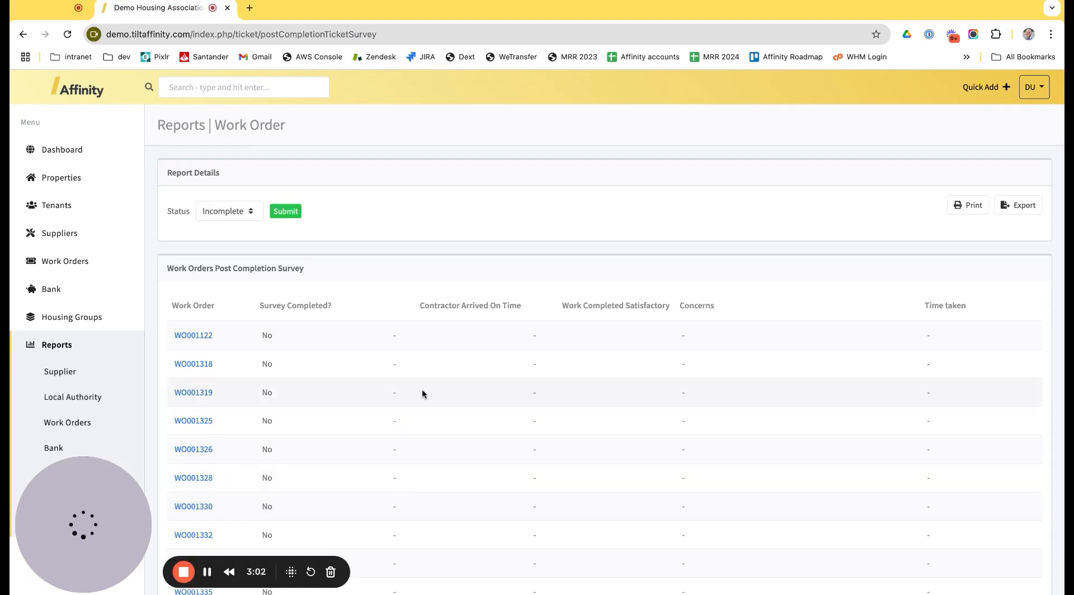
Step: Open the completed leaking tap work order from the post-completion survey report
{"action": "scroll", "coordinate": [425, 418], "scroll_direction": "down", "scroll_amount": 1}
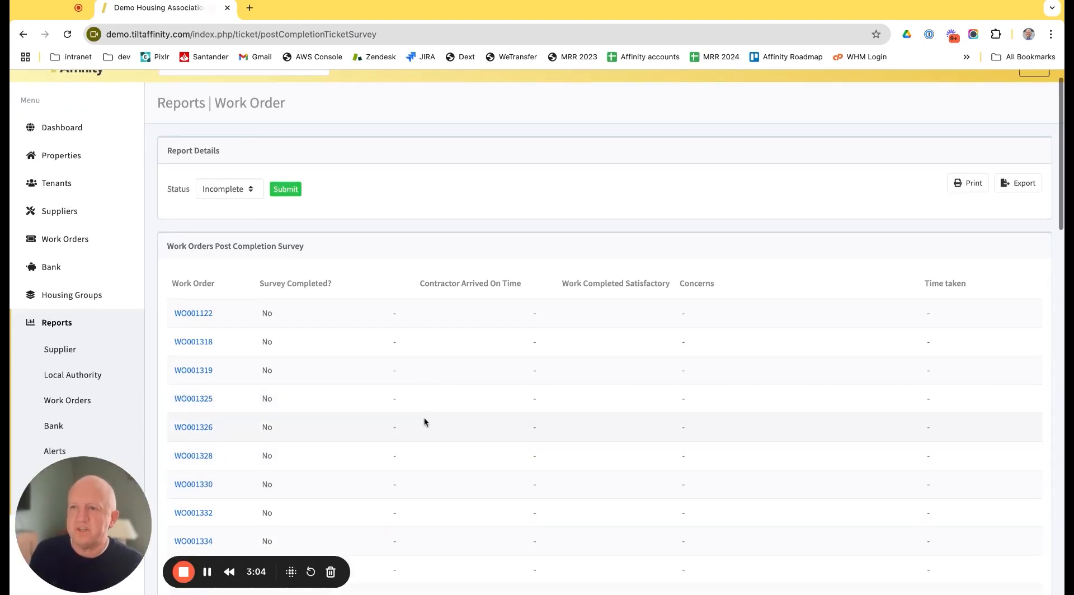
{"action": "scroll", "coordinate": [424, 420], "scroll_direction": "down", "scroll_amount": 15}
{"action": "left_click", "coordinate": [213, 513]}
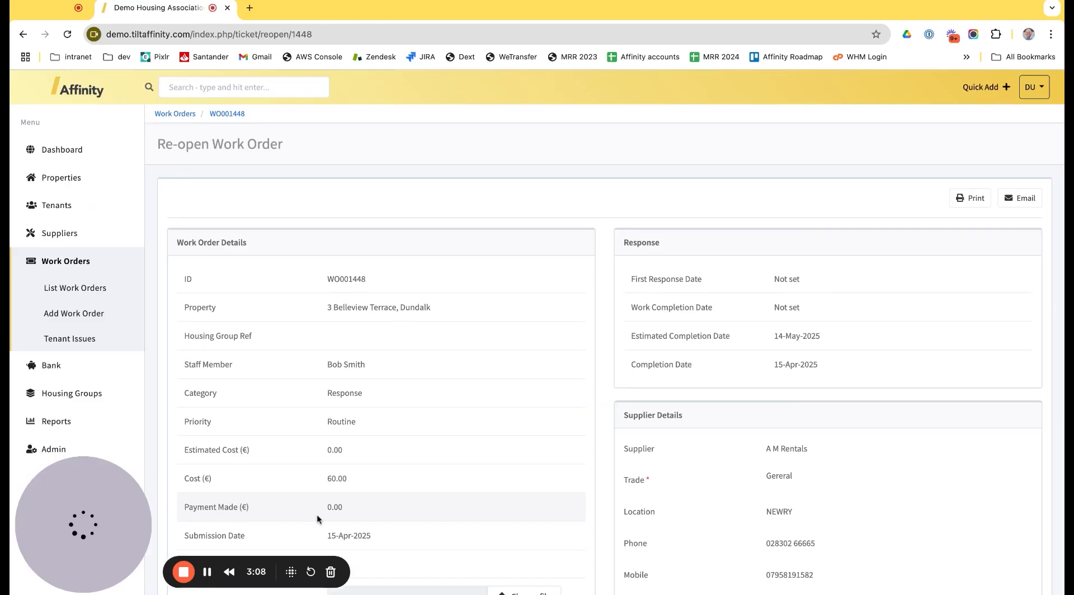
Step: Examine the Post Repair Check questions and the history of the completed leaking tap work order
{"action": "scroll", "coordinate": [408, 454], "scroll_direction": "down", "scroll_amount": 10}
{"action": "scroll", "coordinate": [408, 453], "scroll_direction": "down", "scroll_amount": 3}
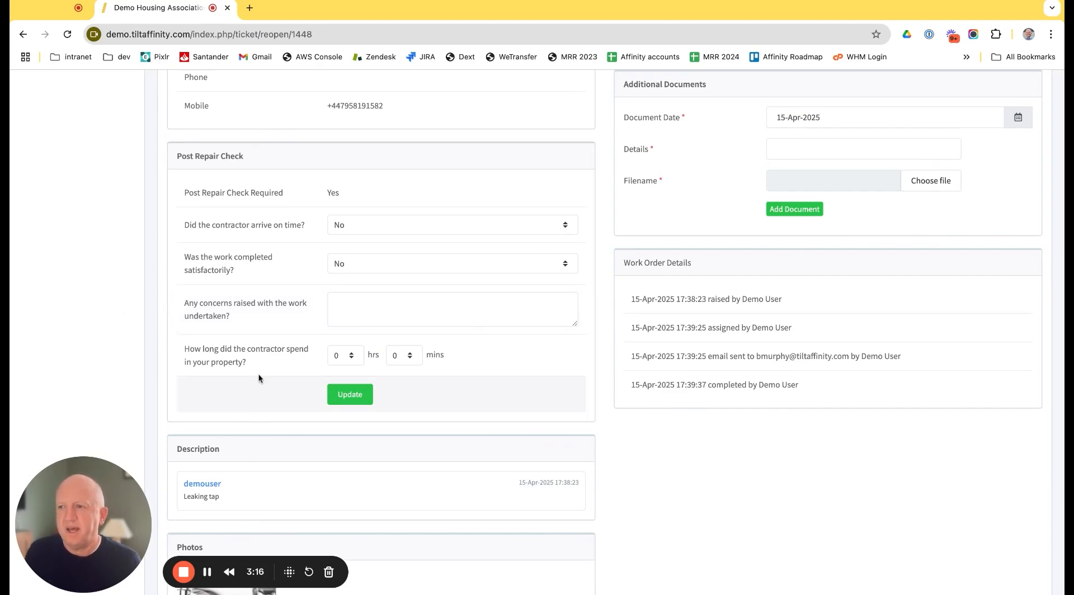
{"action": "scroll", "coordinate": [111, 306], "scroll_direction": "up", "scroll_amount": 8}
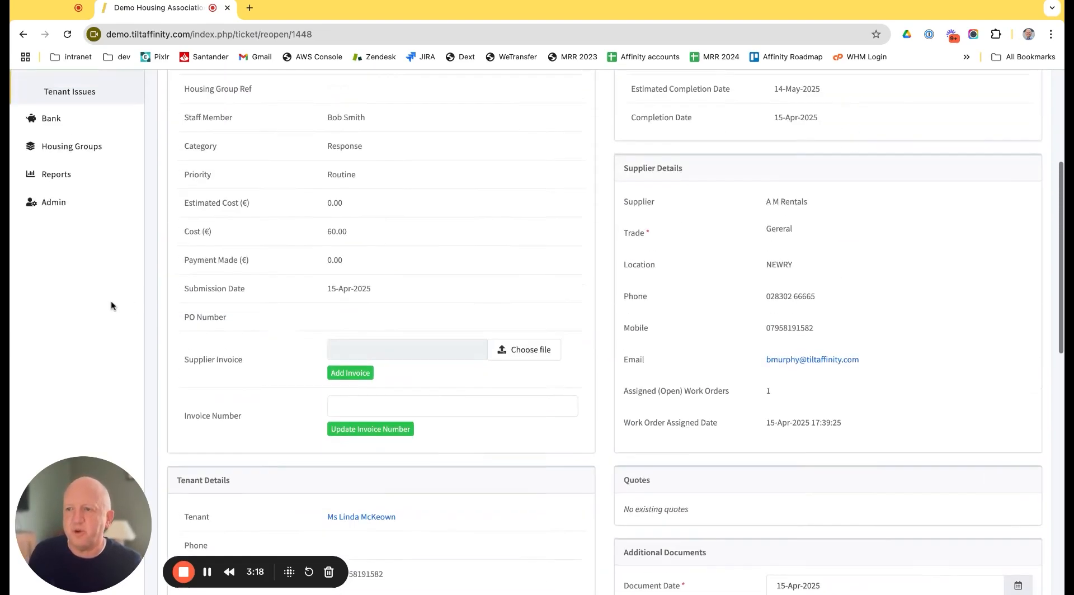
{"action": "scroll", "coordinate": [112, 305], "scroll_direction": "up", "scroll_amount": 4}
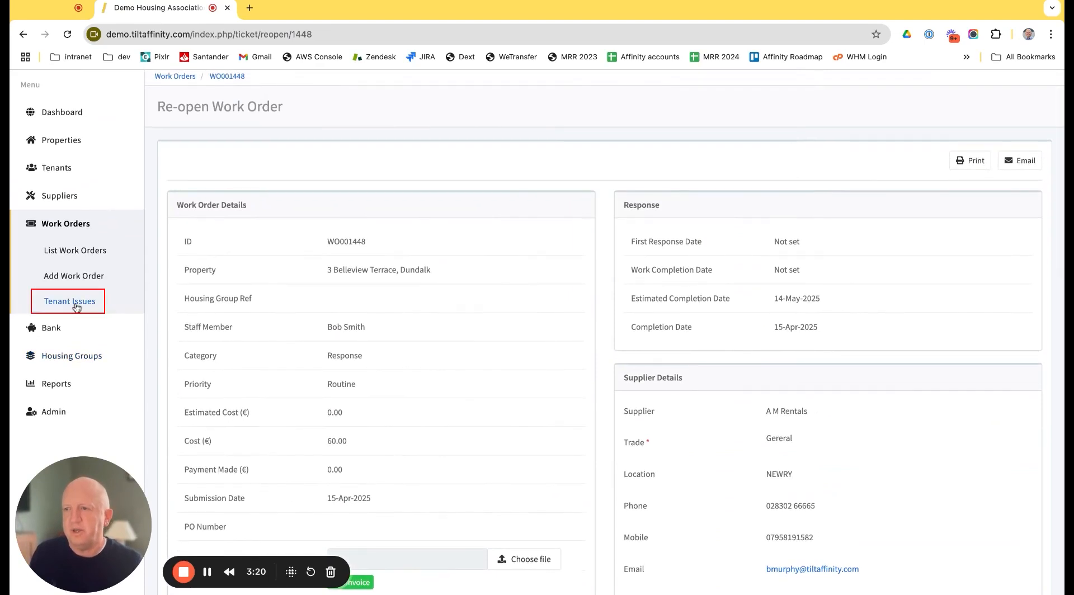
Step: From the tenant issues list, open the tenant link and look over the Report a Maintenance Problem form
{"action": "left_click", "coordinate": [76, 305]}
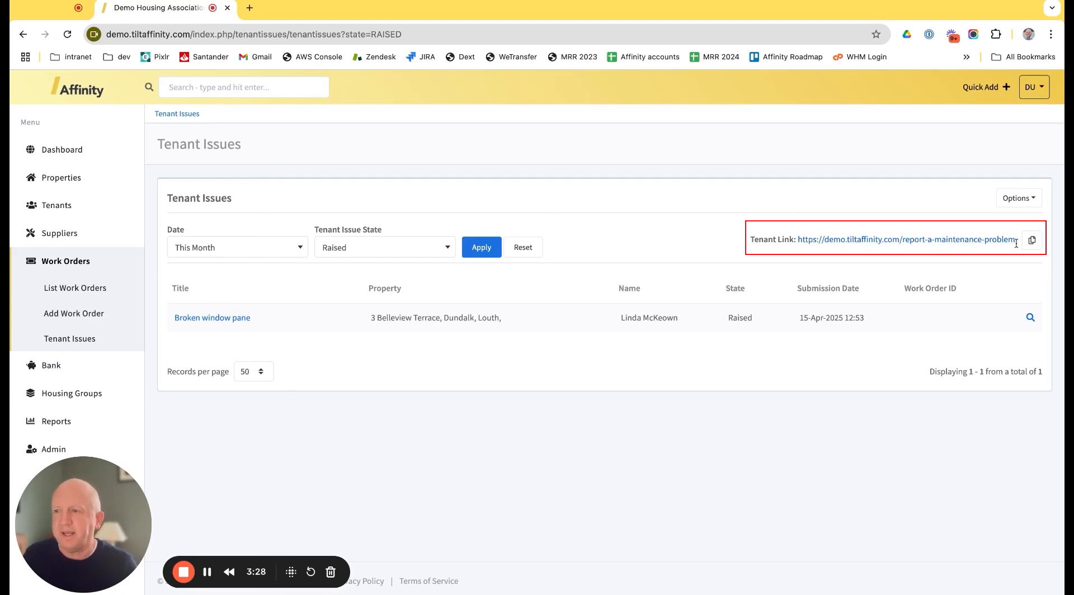
{"action": "left_click", "coordinate": [927, 240]}
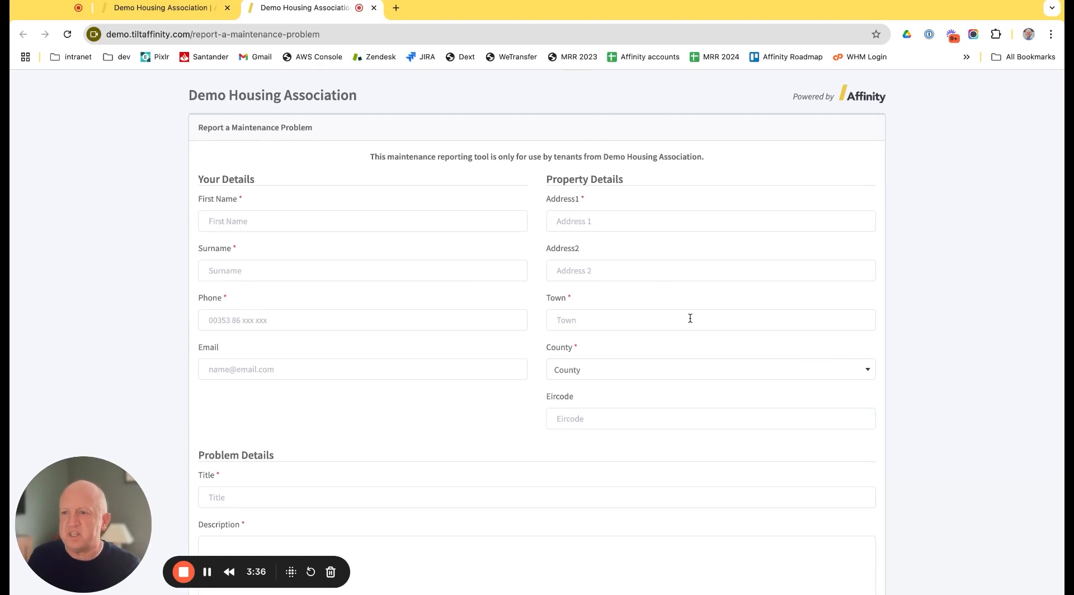
{"action": "scroll", "coordinate": [690, 318], "scroll_direction": "down", "scroll_amount": 3}
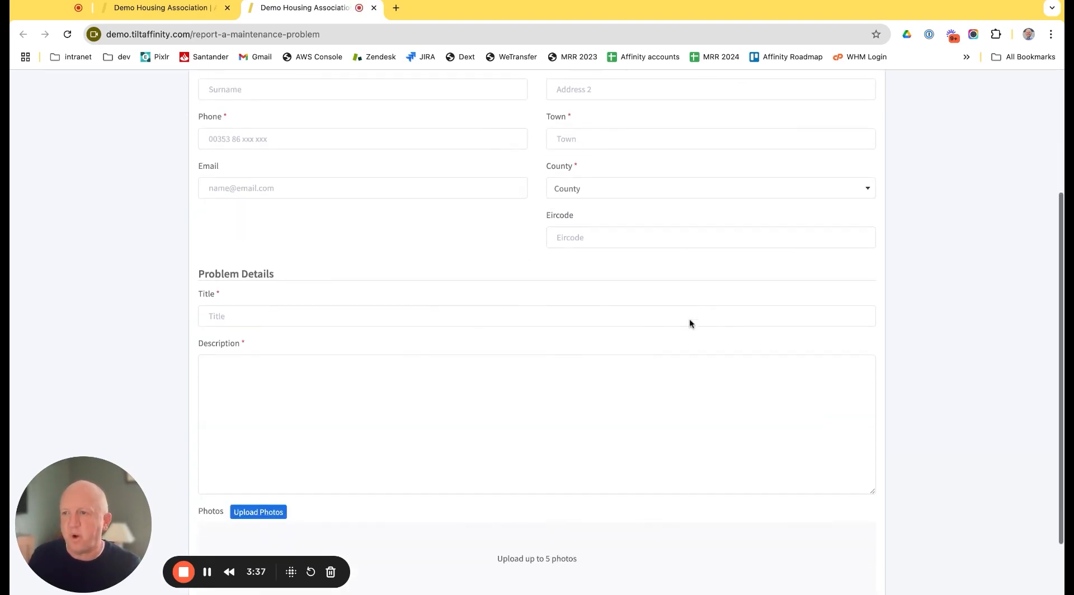
{"action": "scroll", "coordinate": [393, 365], "scroll_direction": "down", "scroll_amount": 2}
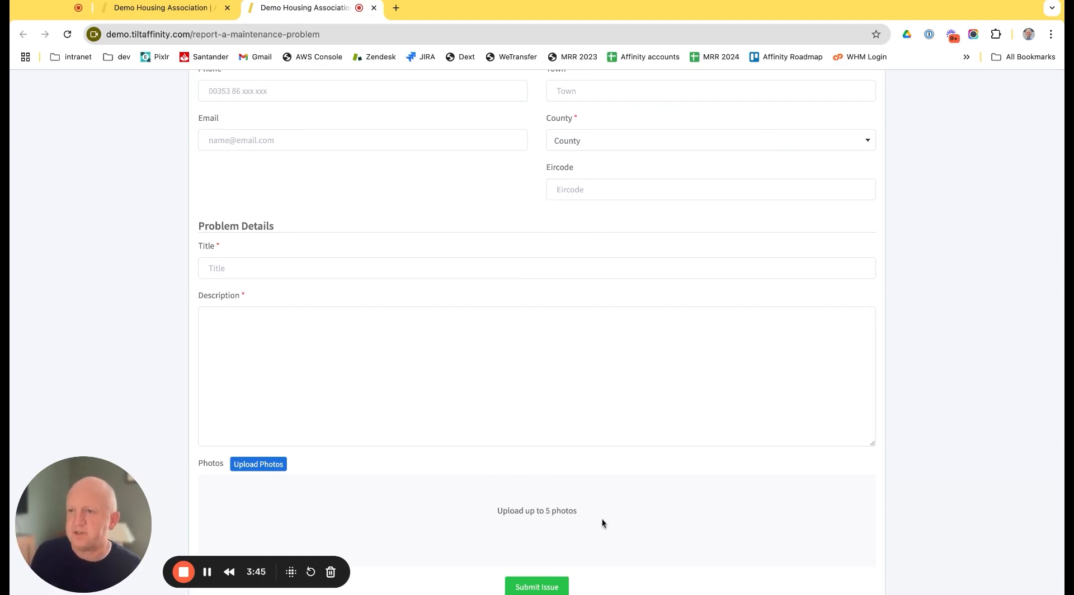
{"action": "scroll", "coordinate": [602, 523], "scroll_direction": "up", "scroll_amount": 5}
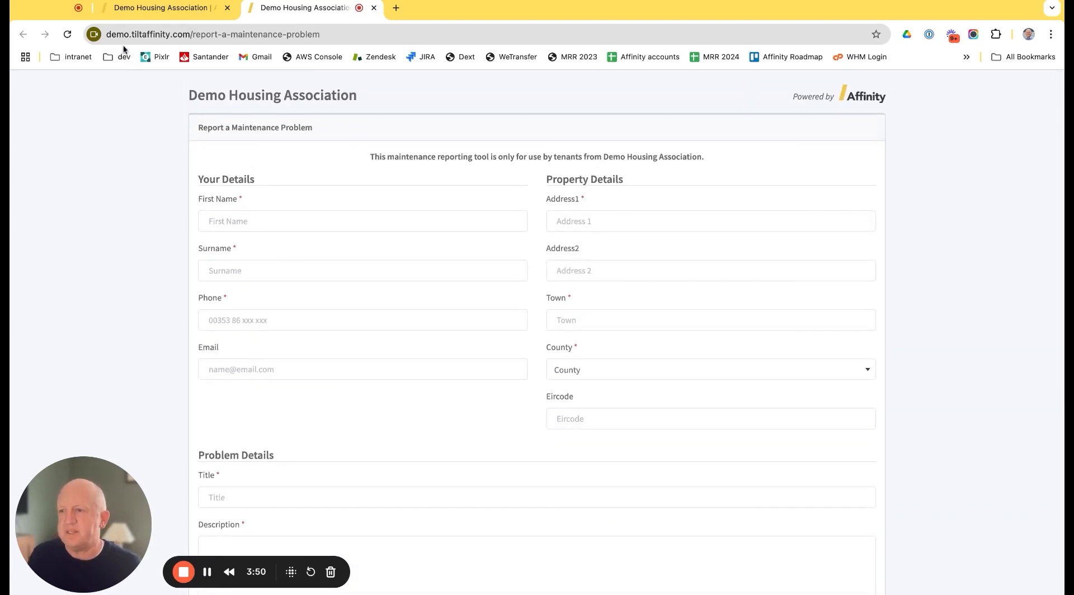
Step: Return to the tenant issues list, open the Broken window pane issue and view its rejection options without rejecting it
{"action": "left_click", "coordinate": [167, 18]}
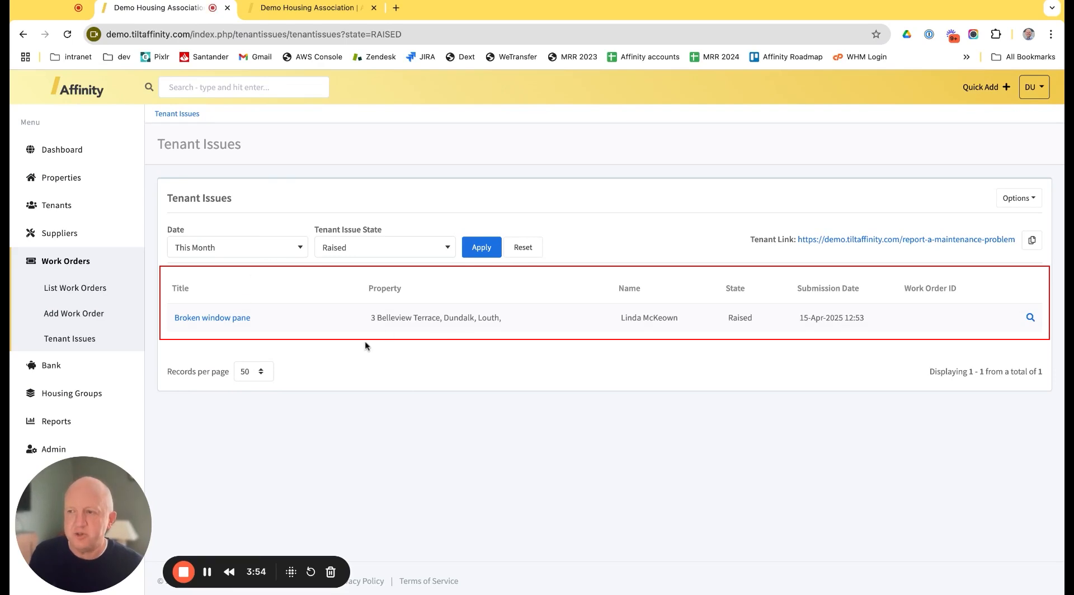
{"action": "left_click", "coordinate": [236, 322]}
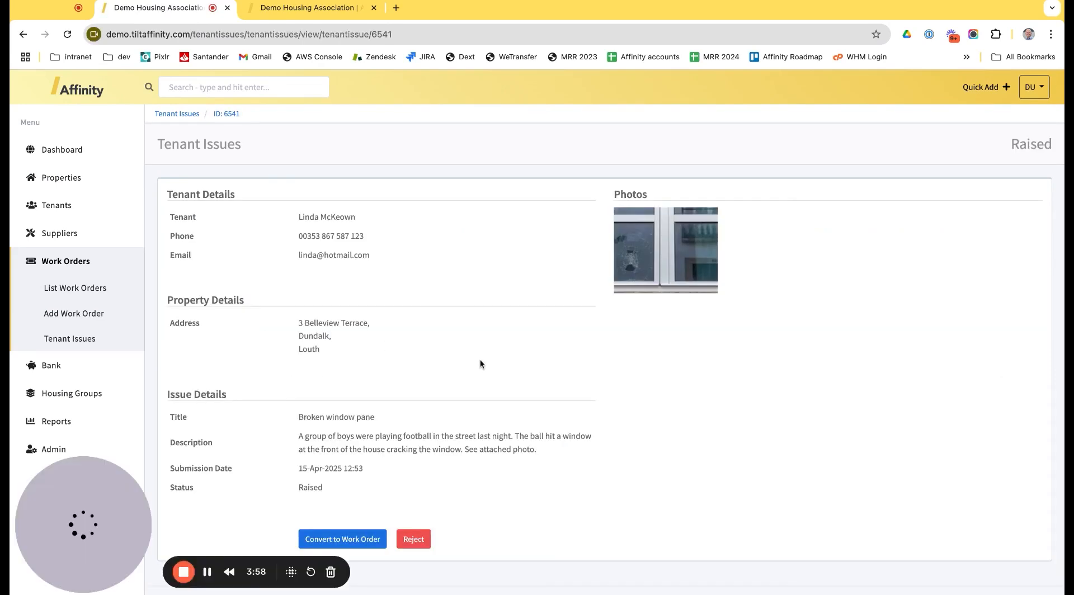
{"action": "scroll", "coordinate": [480, 359], "scroll_direction": "down", "scroll_amount": 1}
{"action": "left_click", "coordinate": [420, 519]}
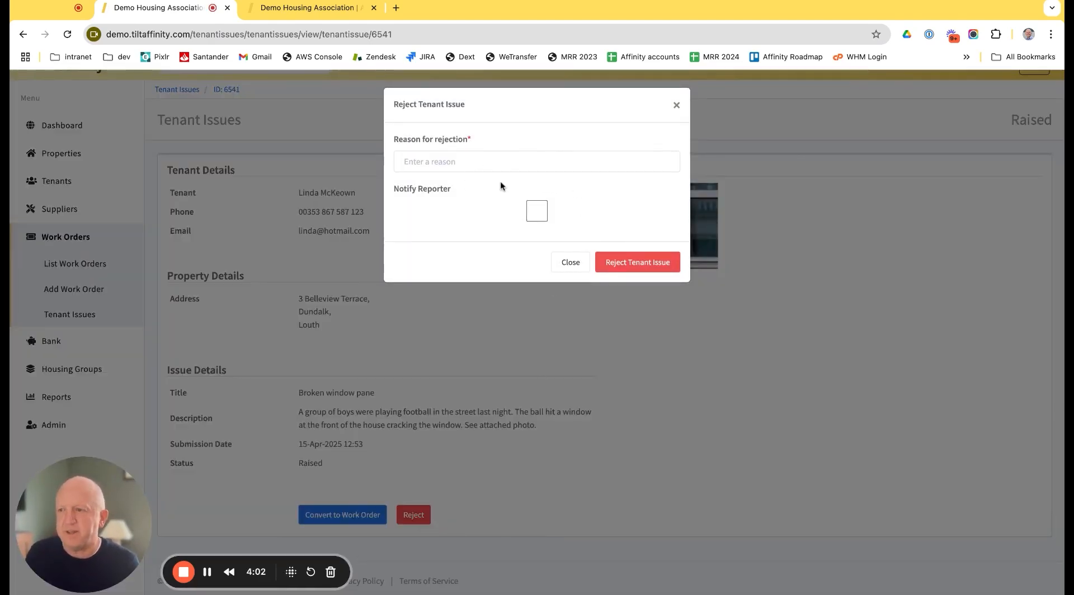
{"action": "left_click", "coordinate": [569, 268]}
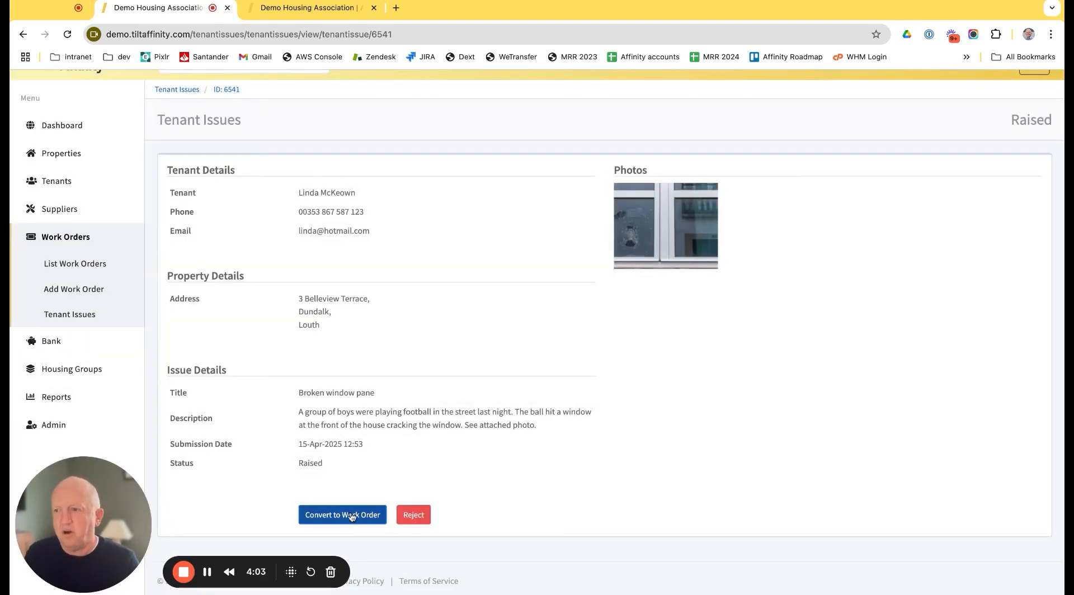
Step: Start converting the Broken window pane tenant issue to a work order
{"action": "left_click", "coordinate": [352, 515]}
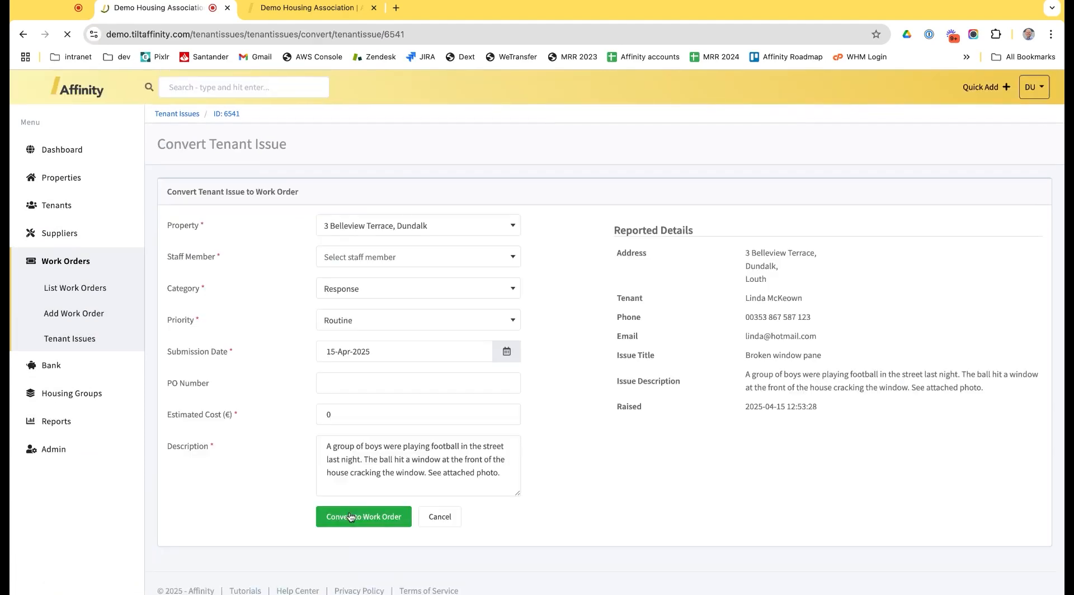